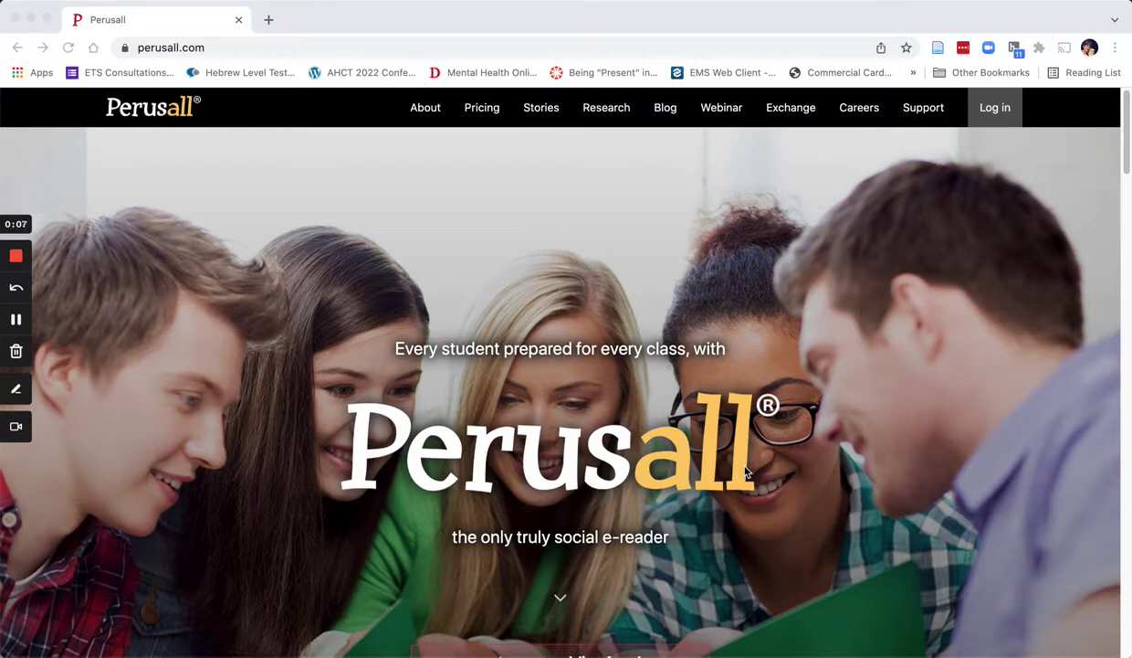
- Look through the Perusall homepage's overview of benefits, content types, student engagement and metrics
scroll(746, 471, "down", 5)
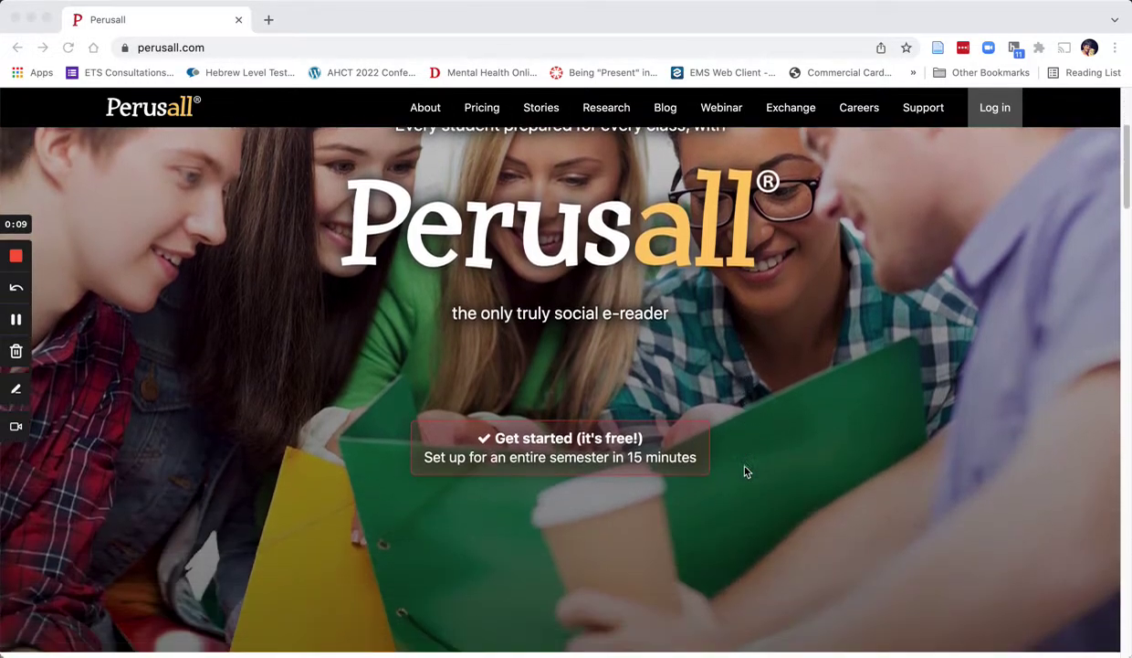
scroll(746, 470, "down", 3)
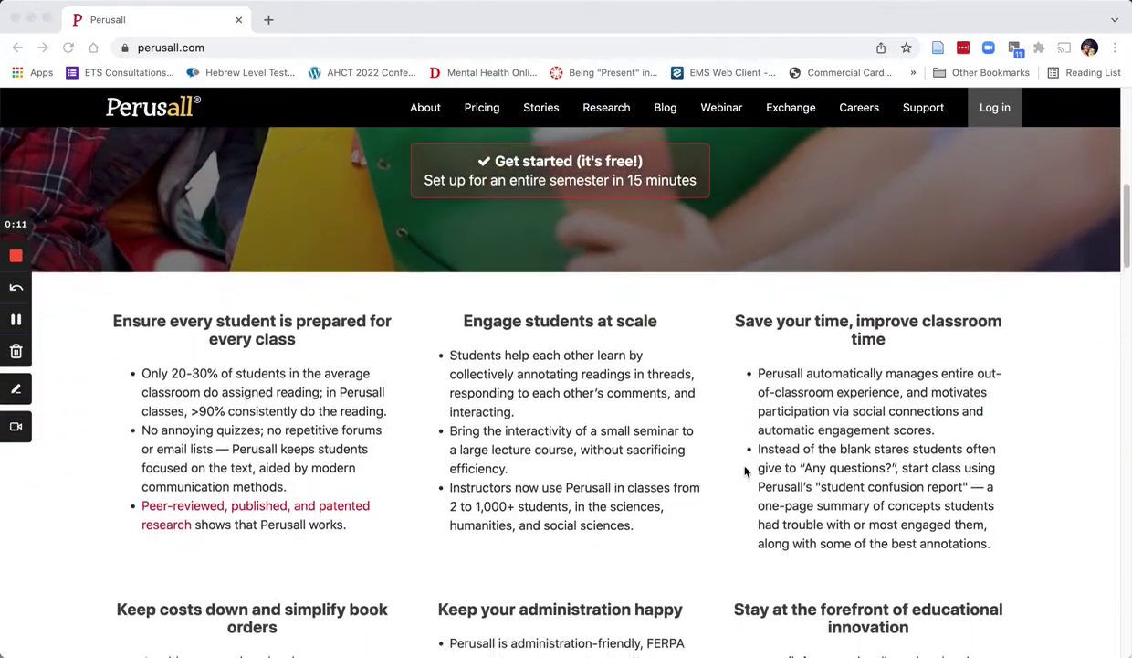
scroll(746, 471, "down", 3)
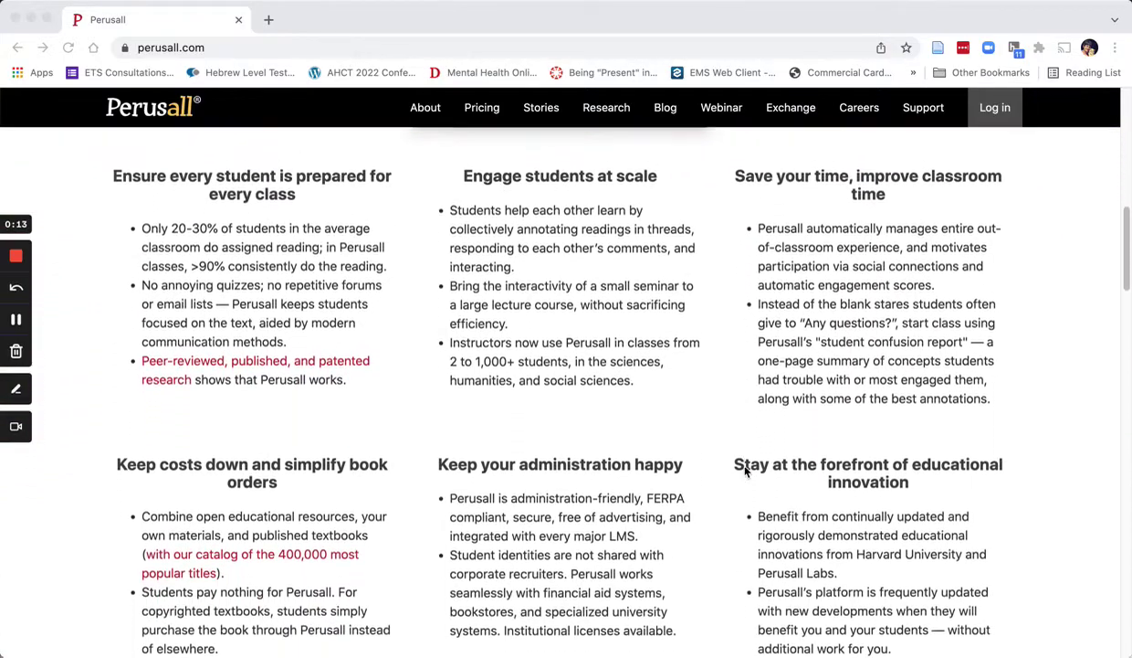
scroll(746, 470, "down", 4)
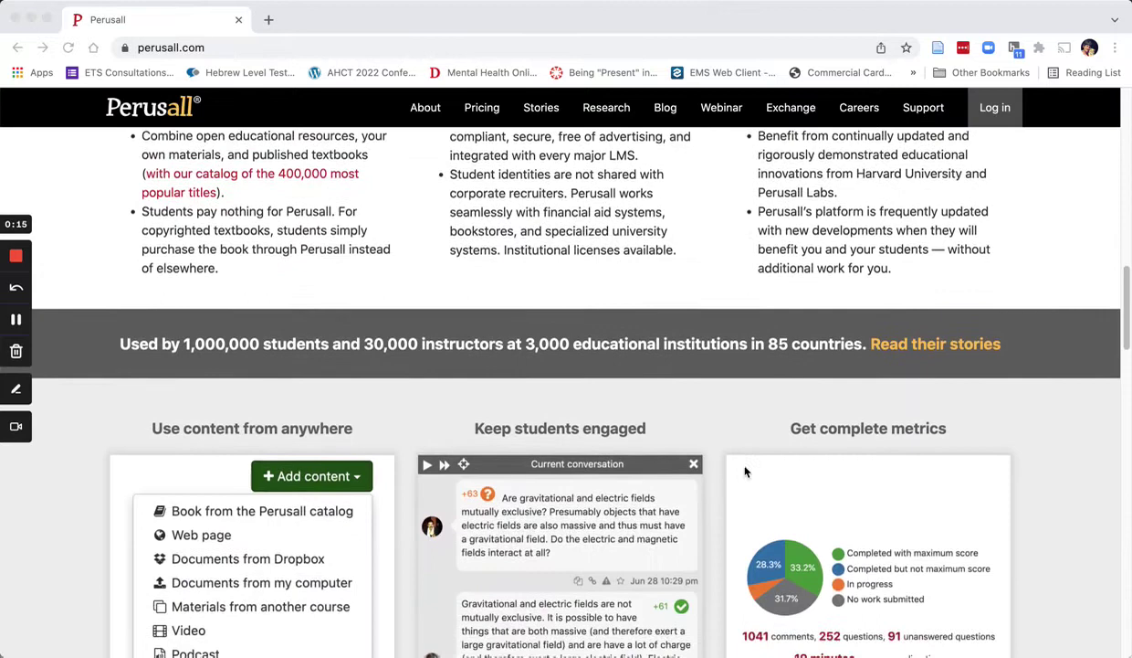
scroll(746, 470, "down", 1)
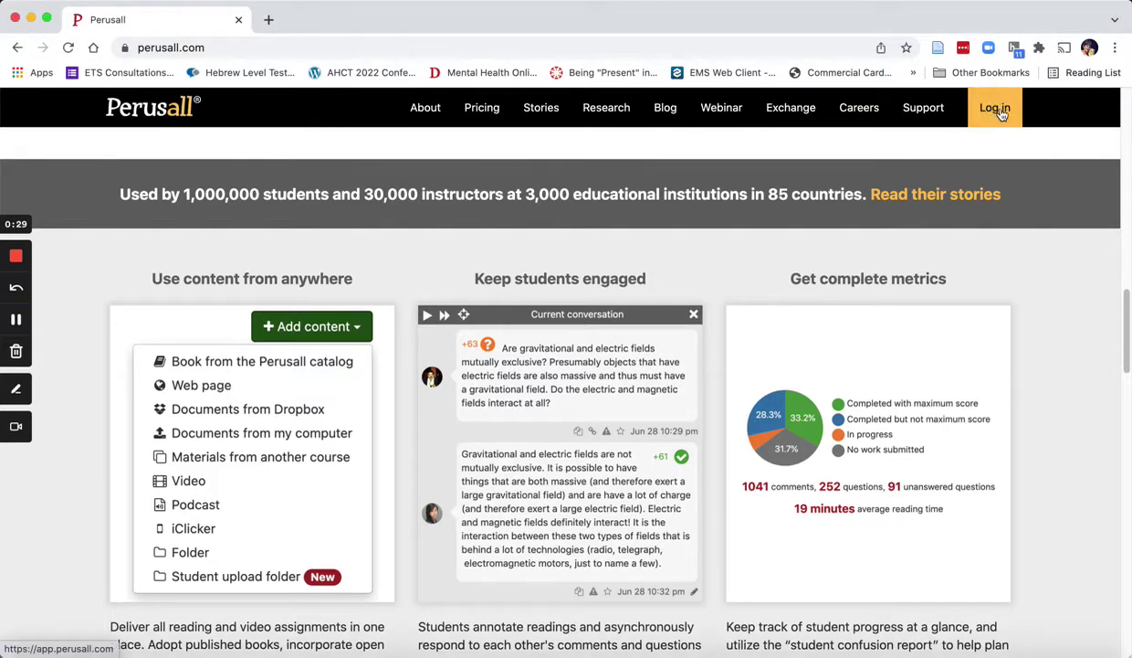
- Log in to Perusall and open the getting-started instructions of Example Course
left_click(998, 108)
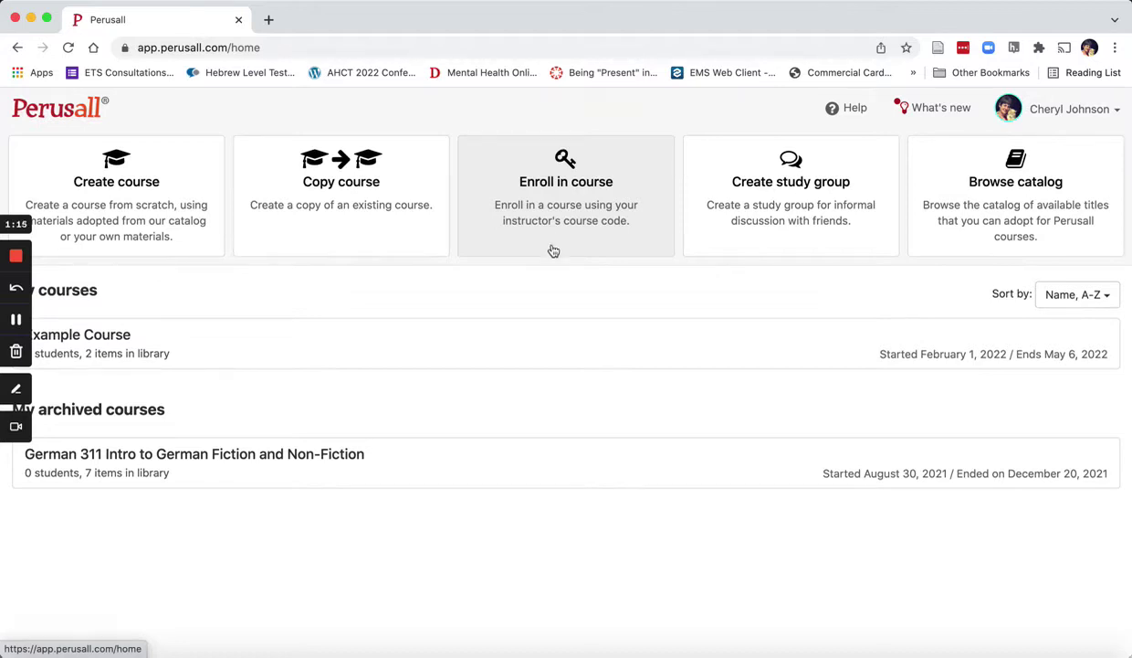
left_click(128, 344)
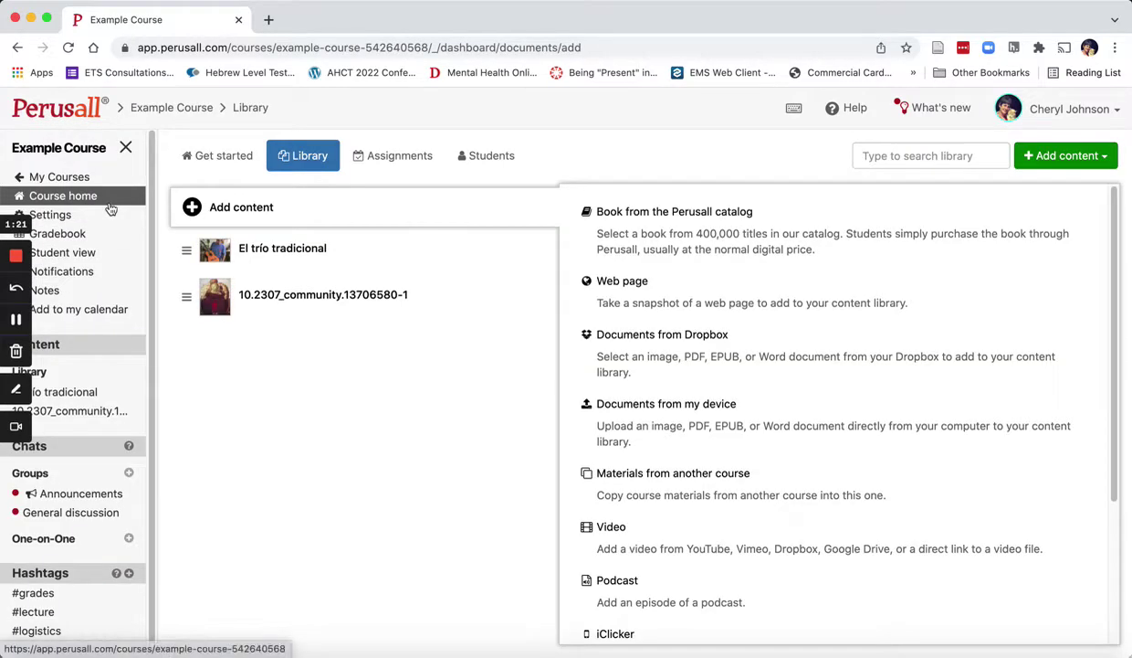
left_click(199, 162)
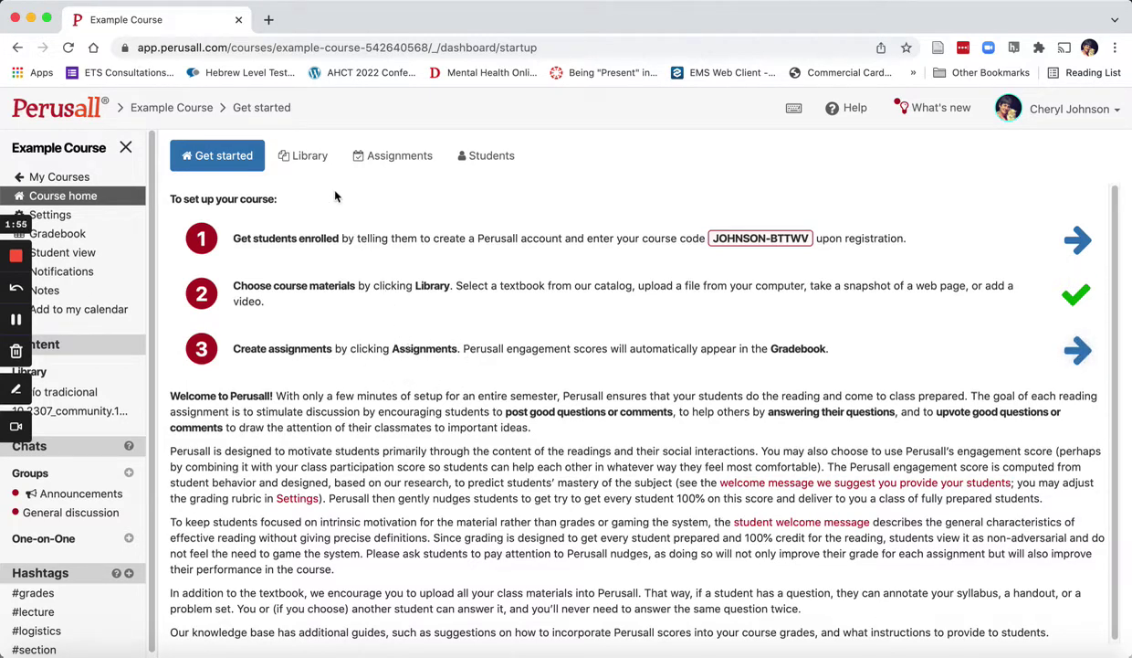
- In the course library, examine the options for adding a video and uploading documents from the device, without adding anything
left_click(313, 161)
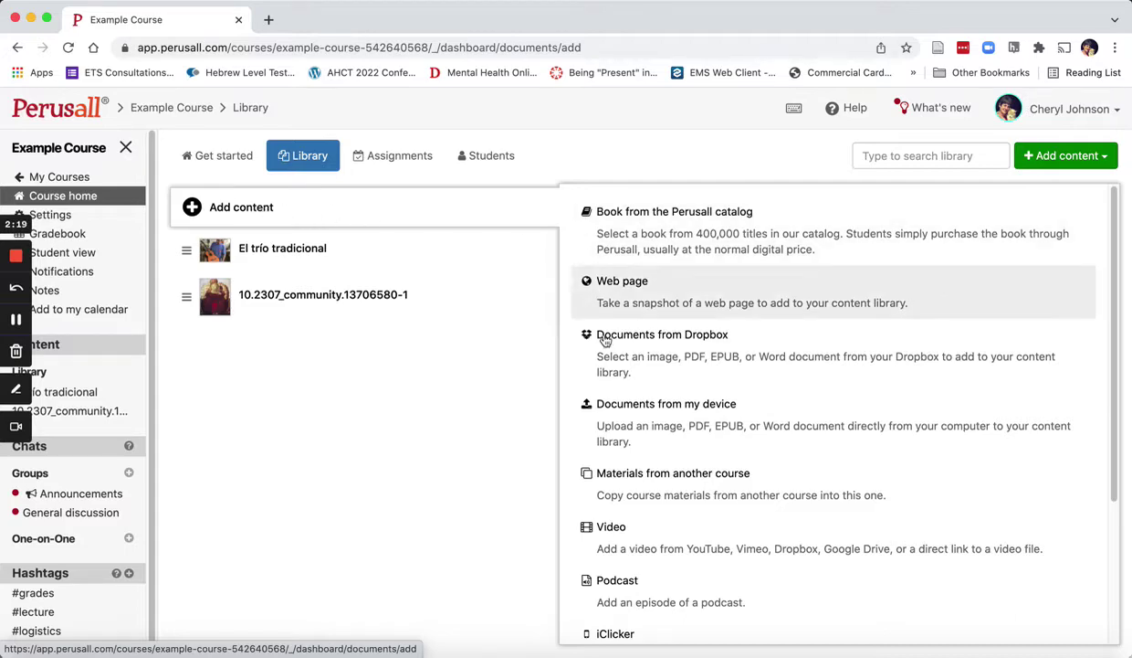
left_click(630, 536)
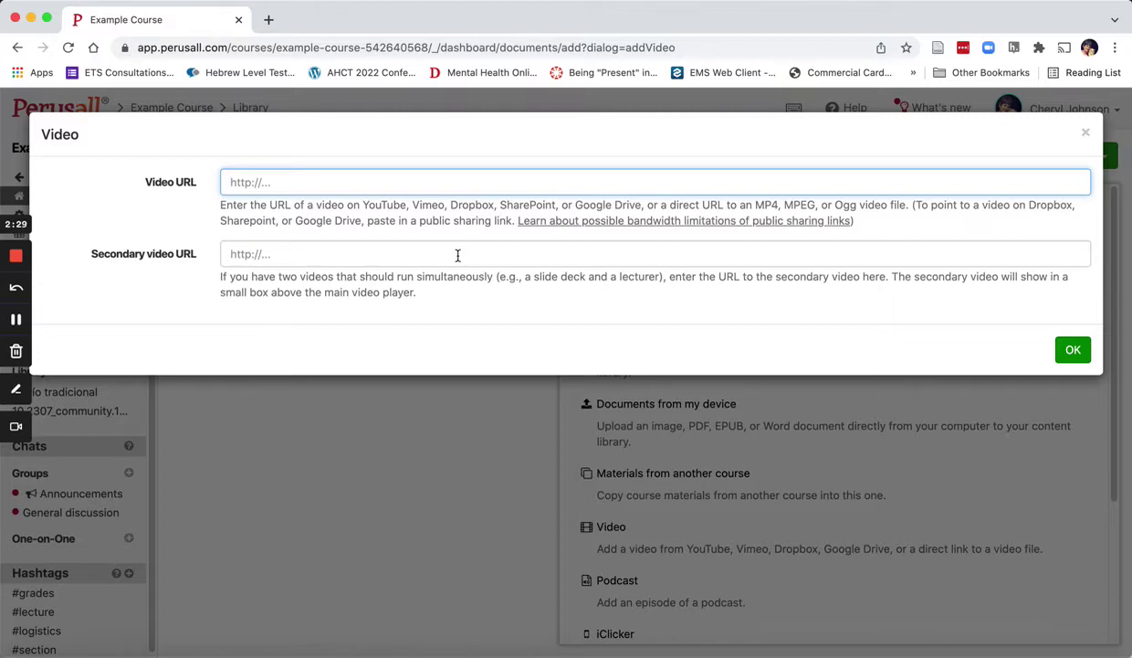
left_click(1086, 136)
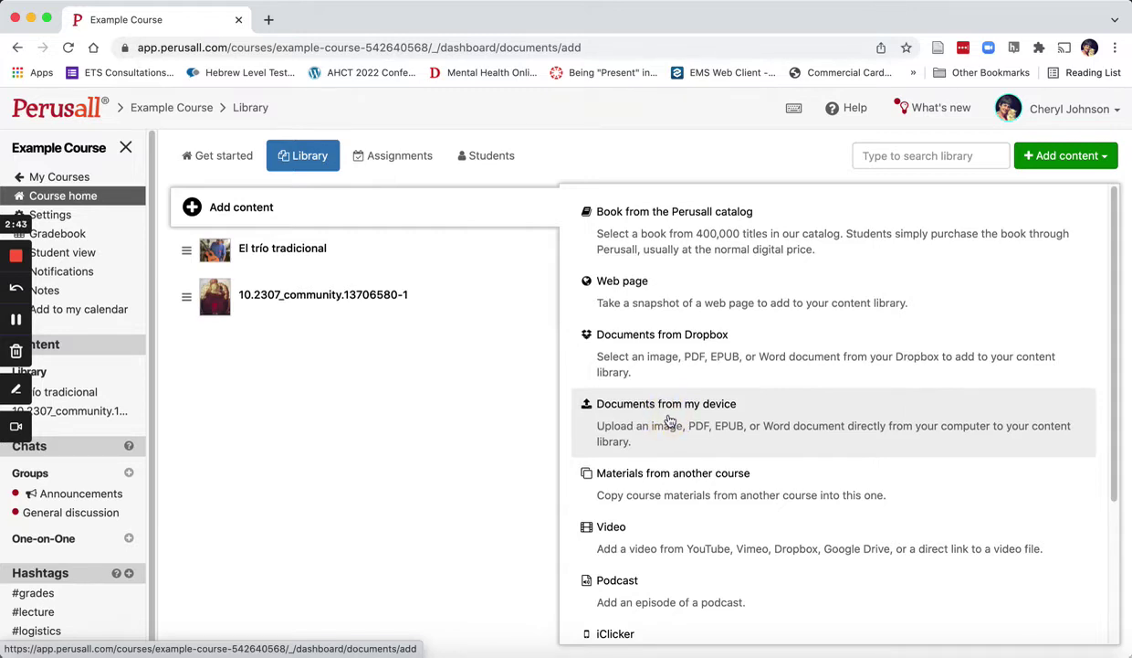
left_click(669, 419)
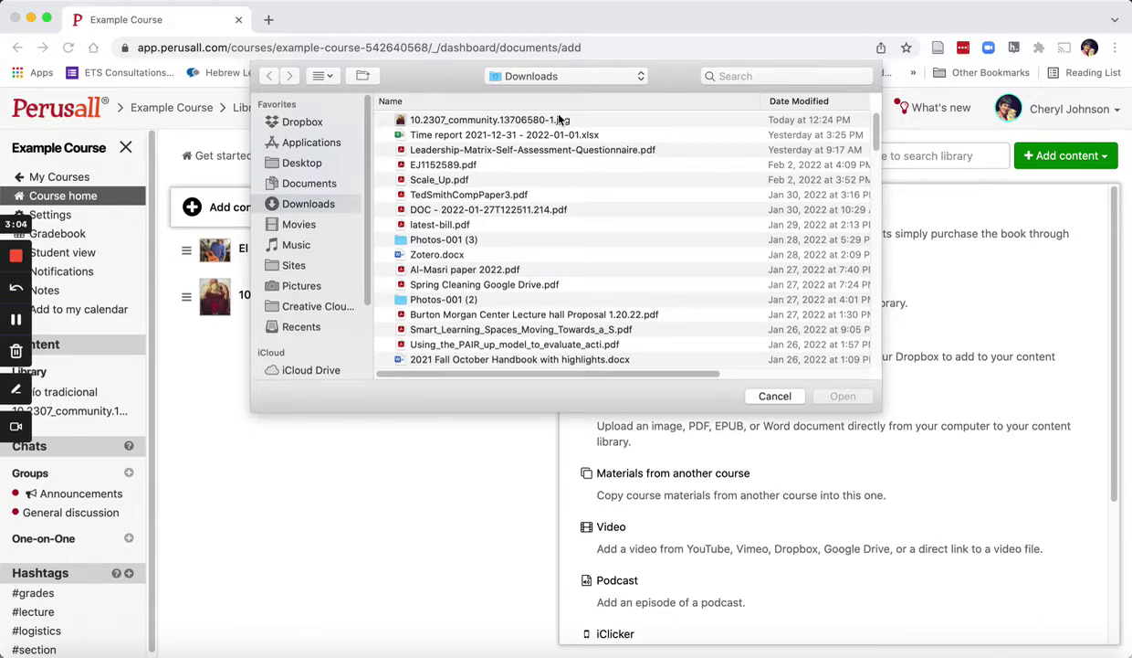
left_click(784, 396)
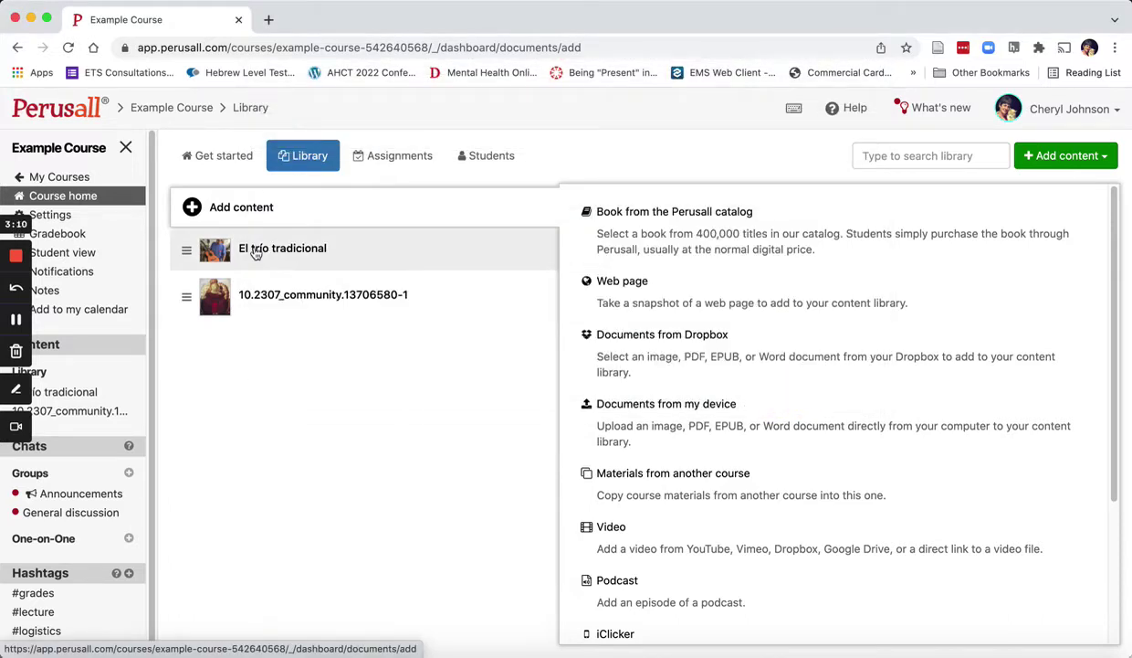
- View the name and description settings of the library item El trío tradicional, and close them without saving
left_click(256, 254)
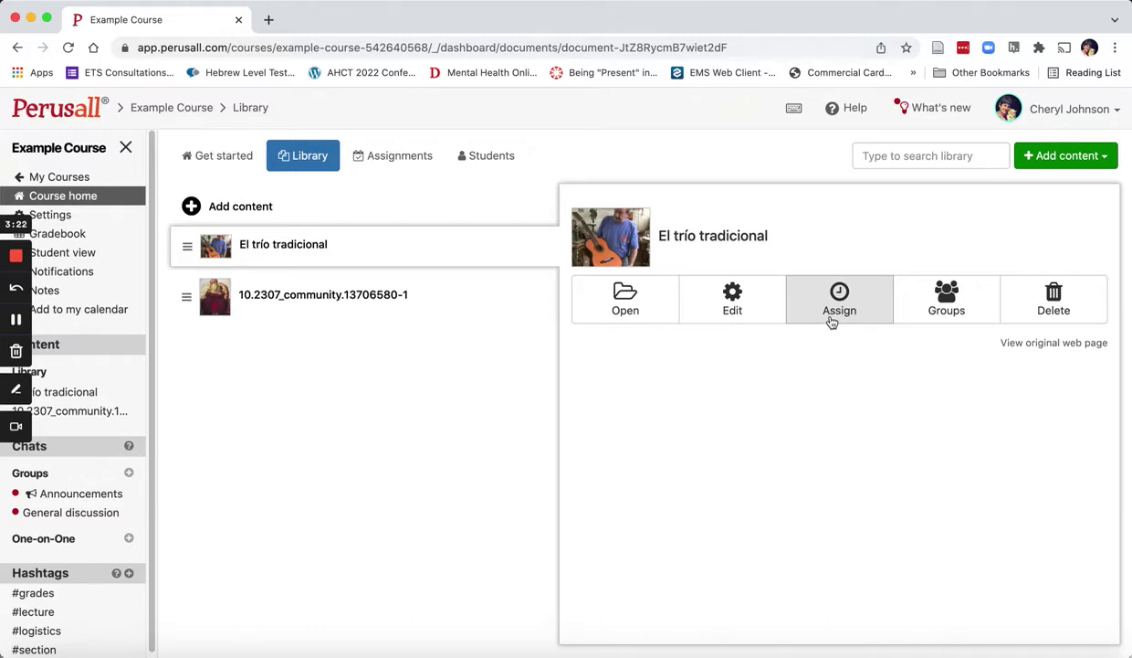
left_click(732, 296)
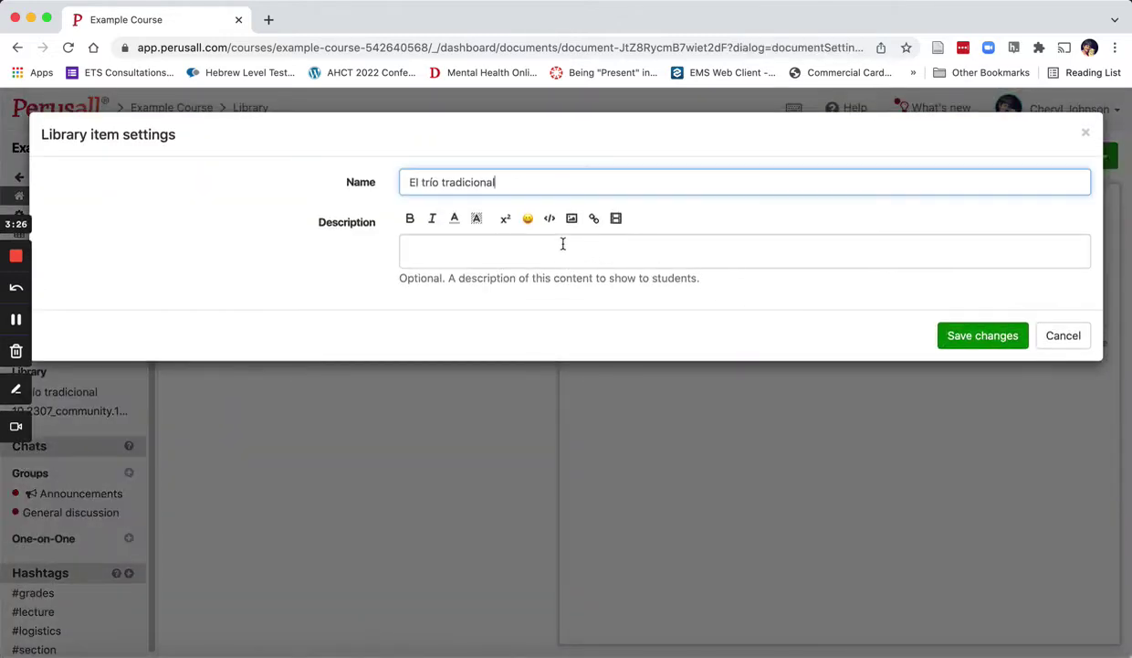
left_click(561, 244)
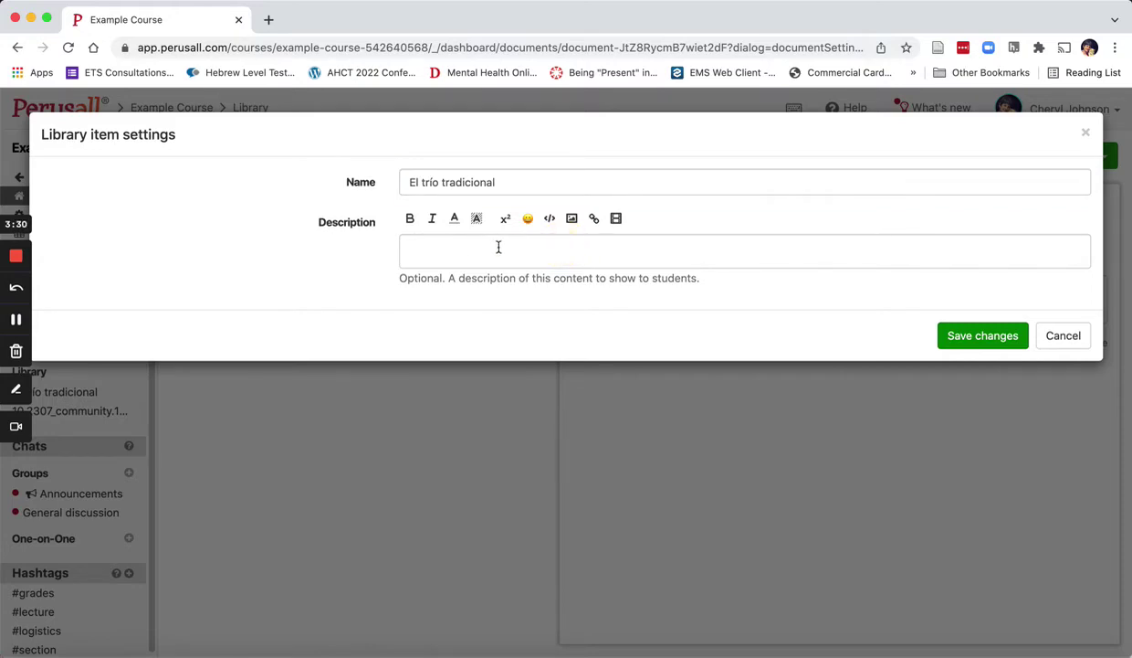
left_click(1059, 338)
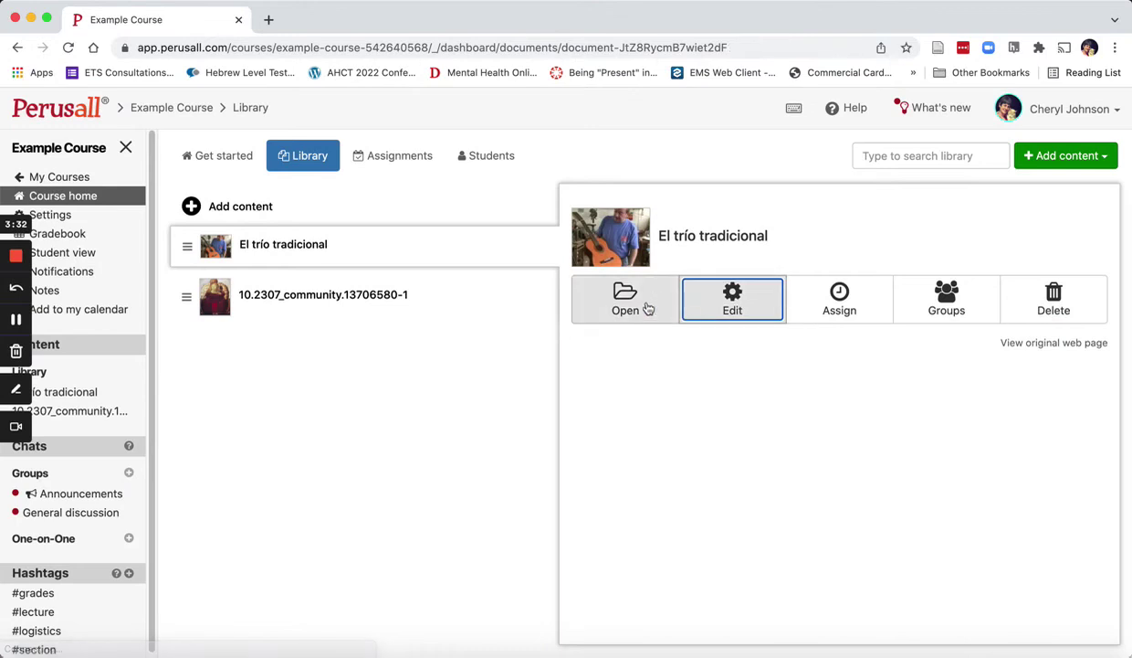
- Open the El trío tradicional video, play it briefly and pause it at about 0:19
left_click(636, 306)
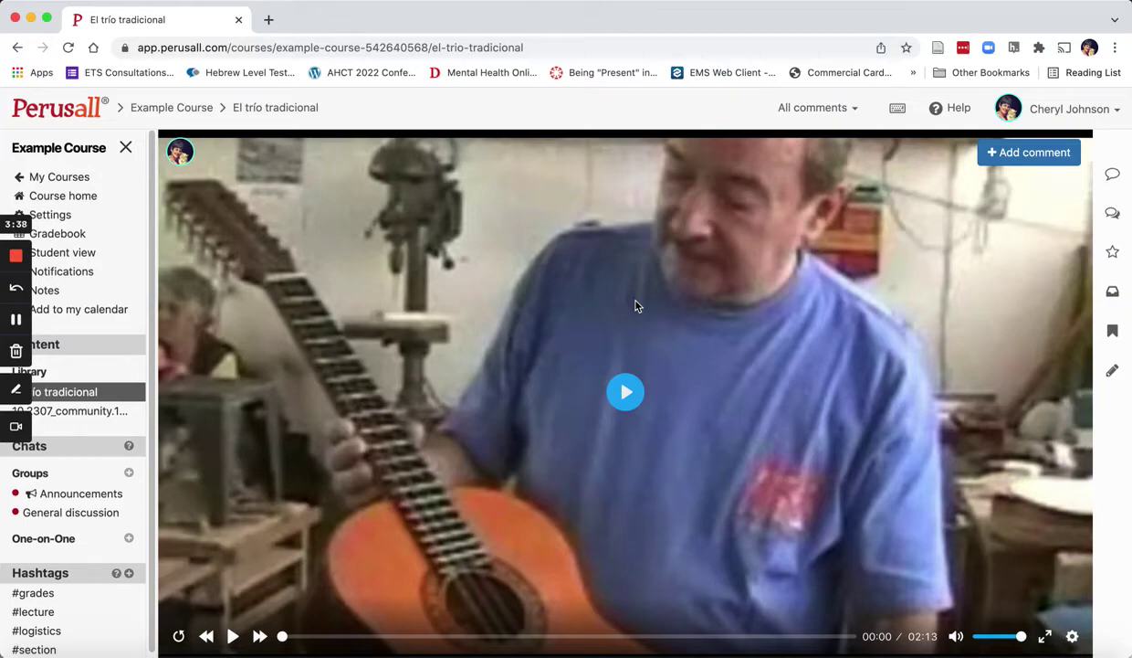
left_click(233, 637)
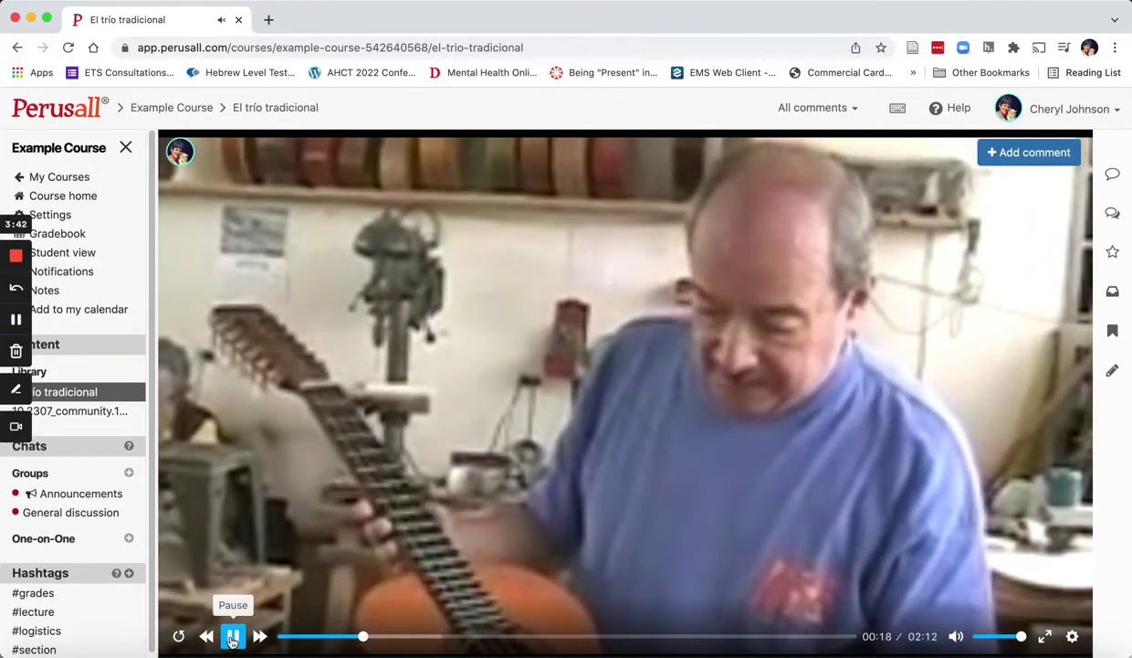
left_click(233, 638)
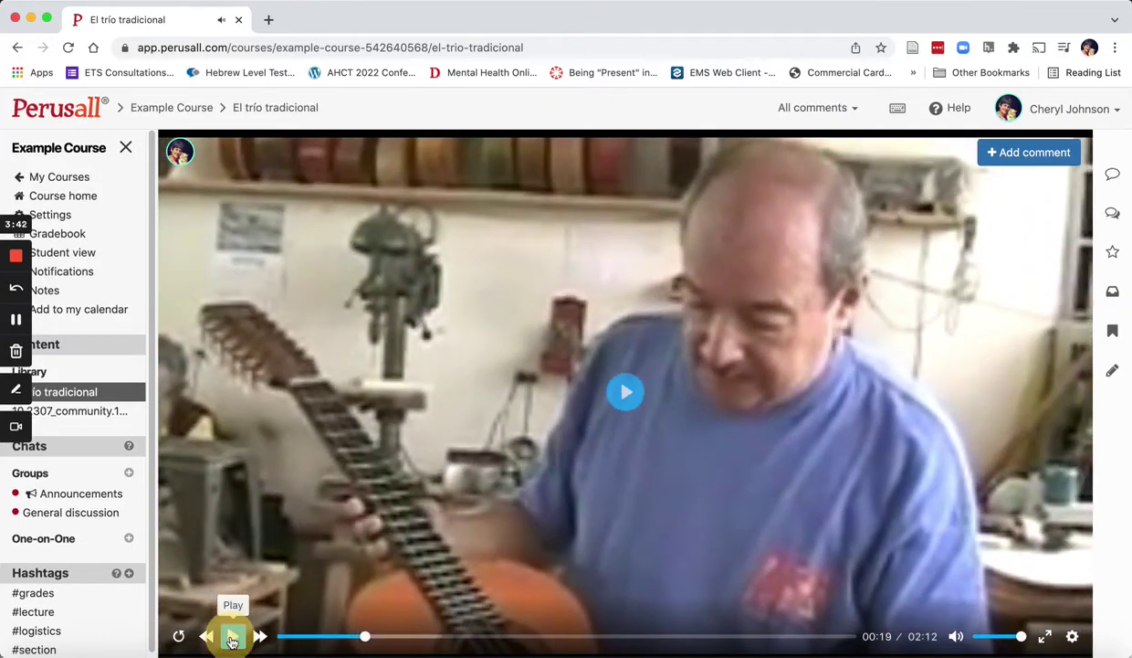
- Start a new comment at the paused point of the video and widen the conversation area
left_click(1044, 156)
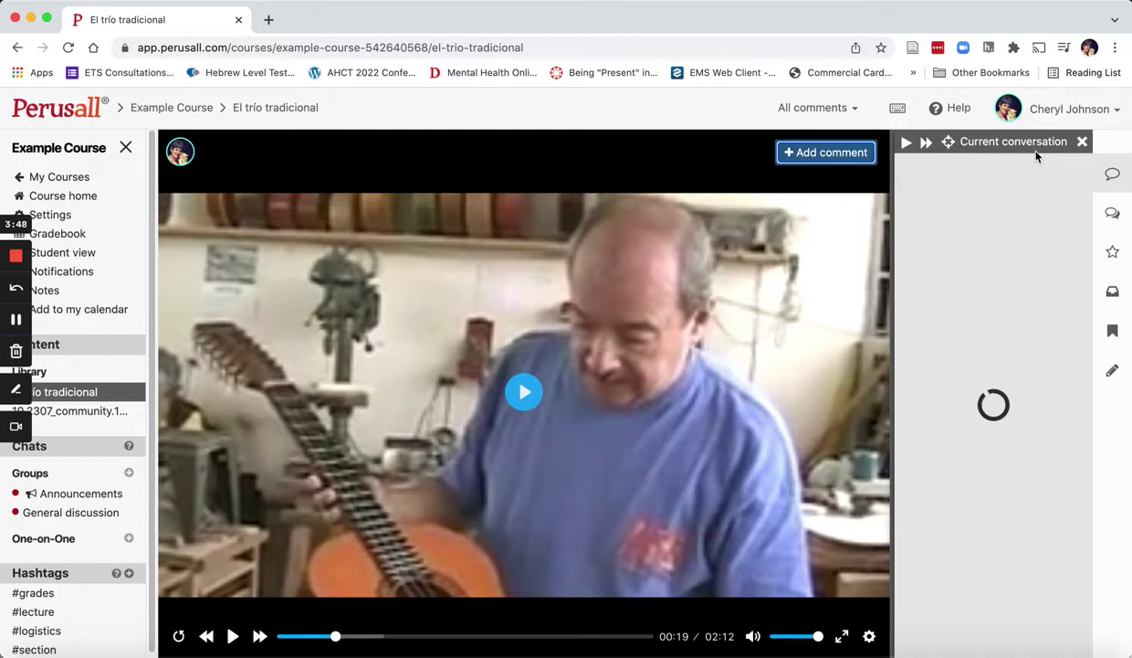
left_click(984, 254)
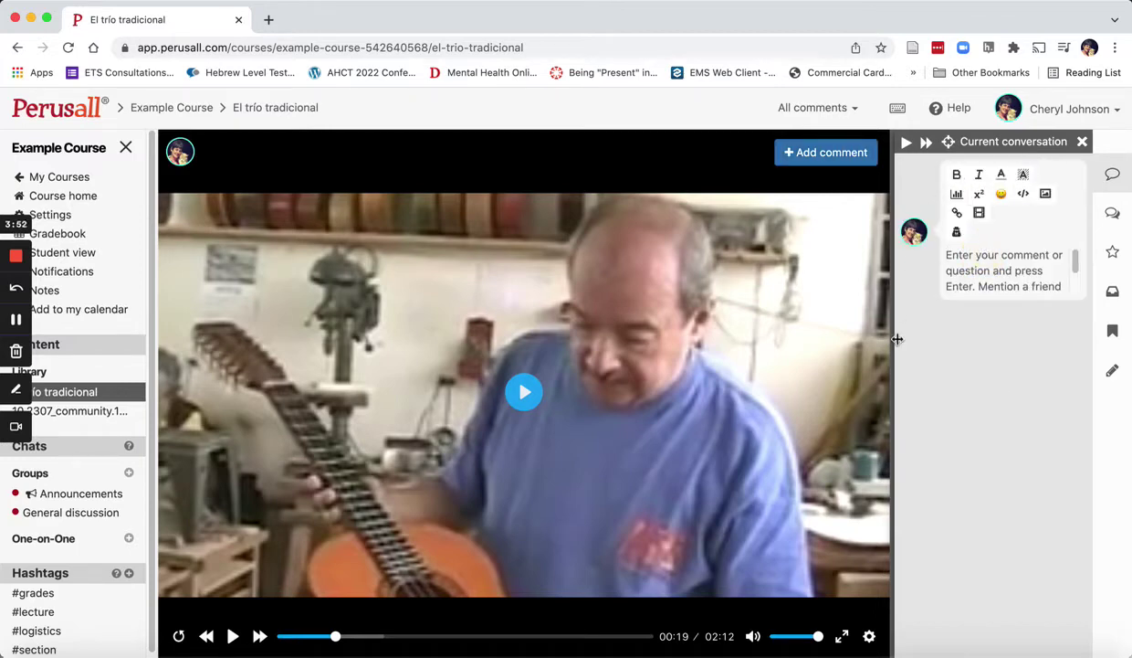
left_click_drag(898, 339, 780, 336)
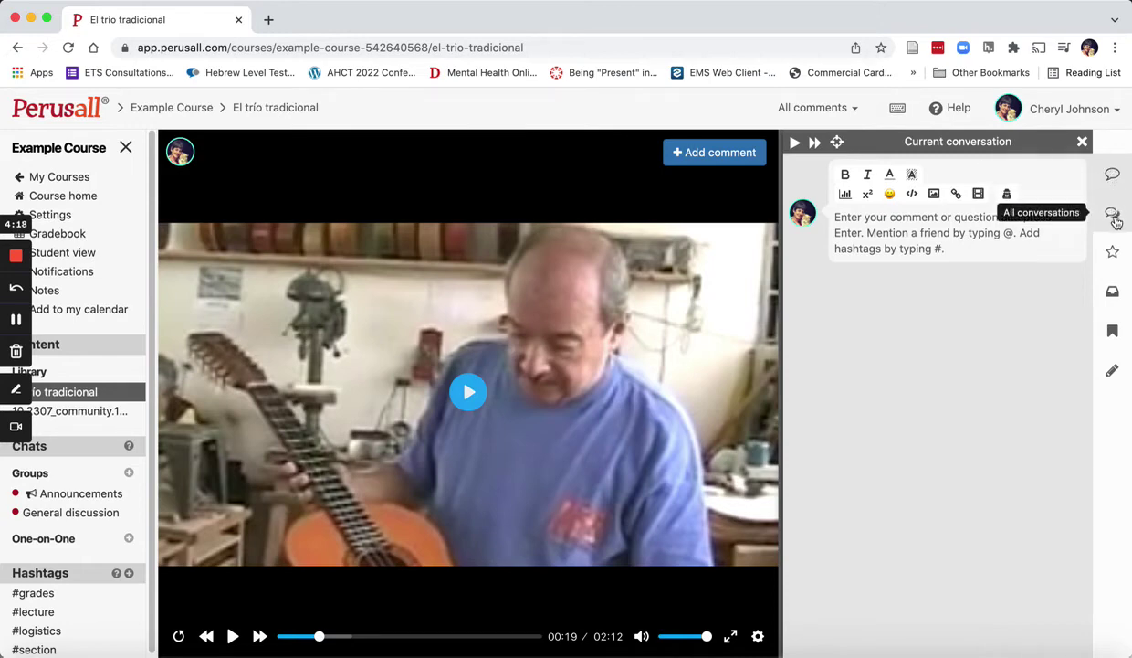
- View all conversations for the video, followed by the instructions for taking notes
left_click(1114, 219)
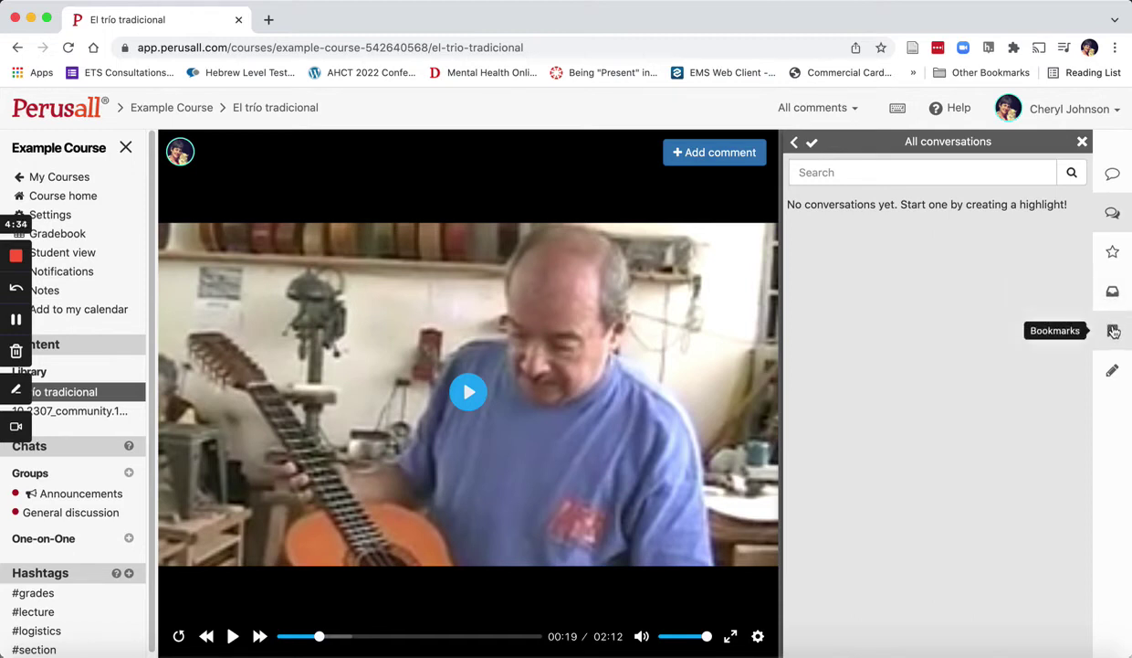
left_click(1113, 370)
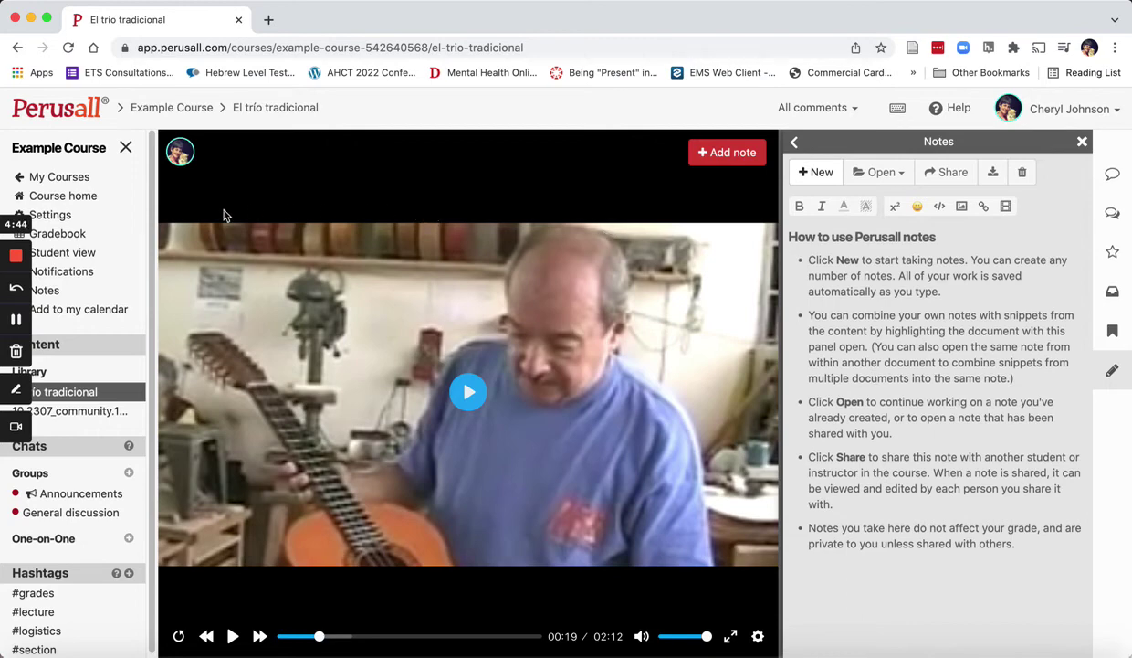
- Open the image 10.2307_community.13706580-1 from the course library and display the existing comment on the Colombian flag
left_click(73, 198)
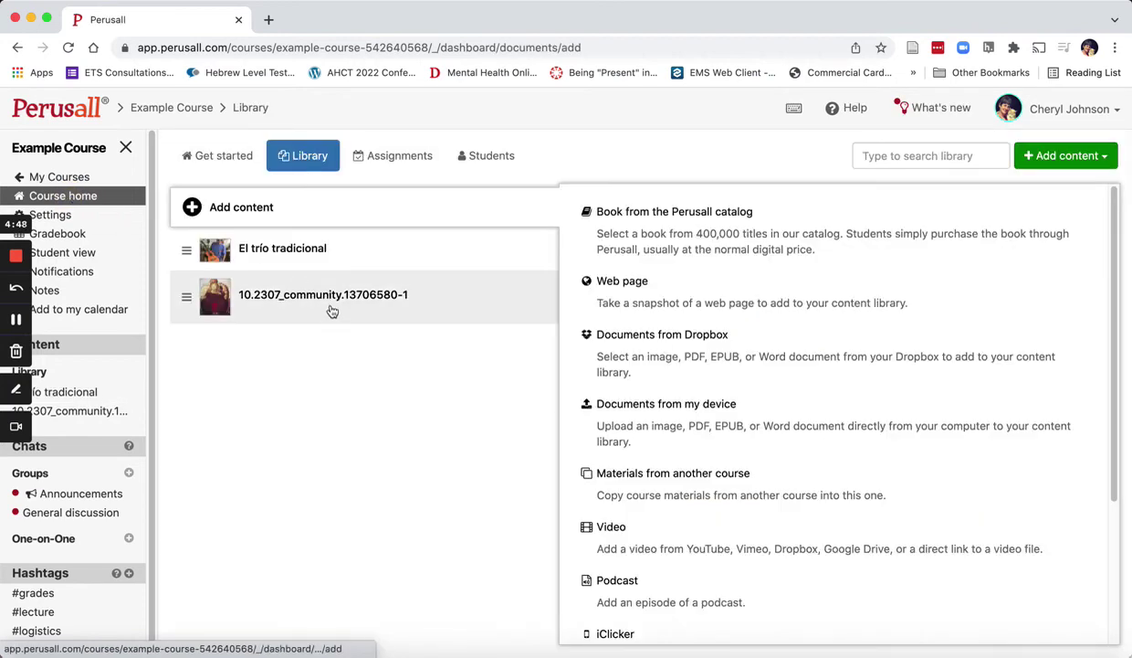
left_click(329, 307)
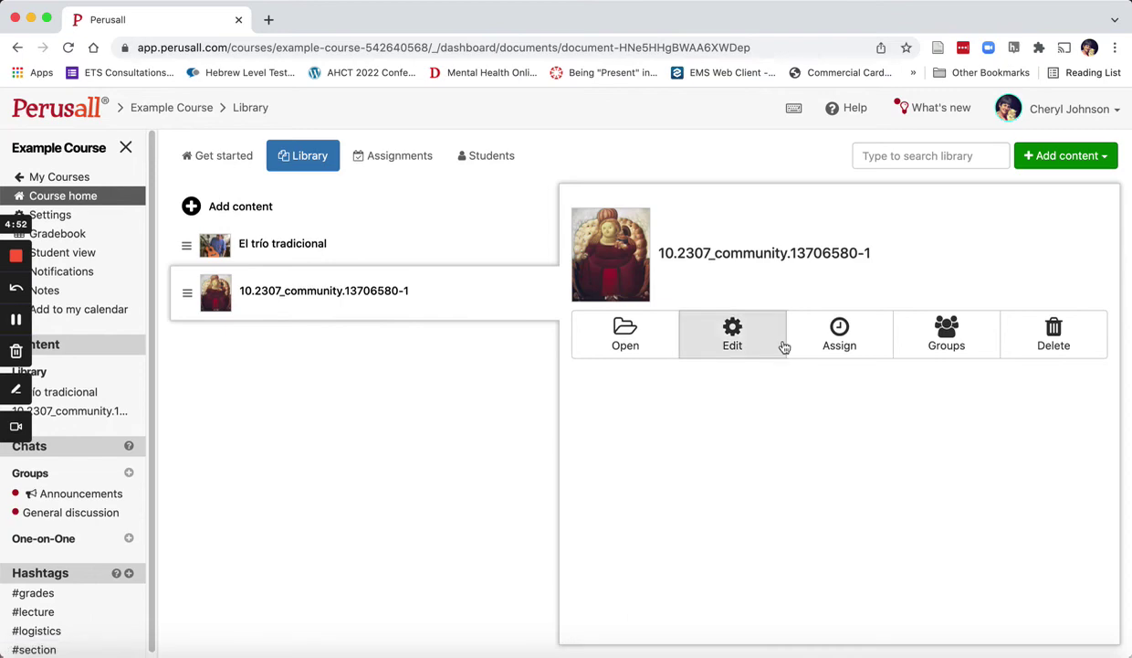
left_click(632, 333)
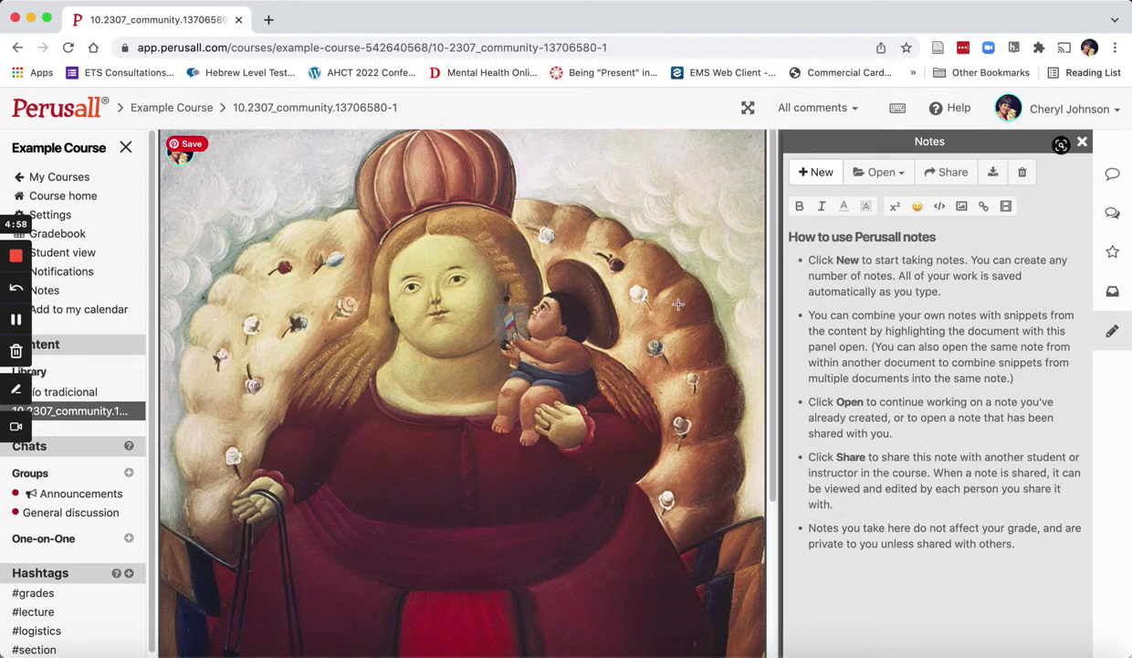
mouse_move(498, 320)
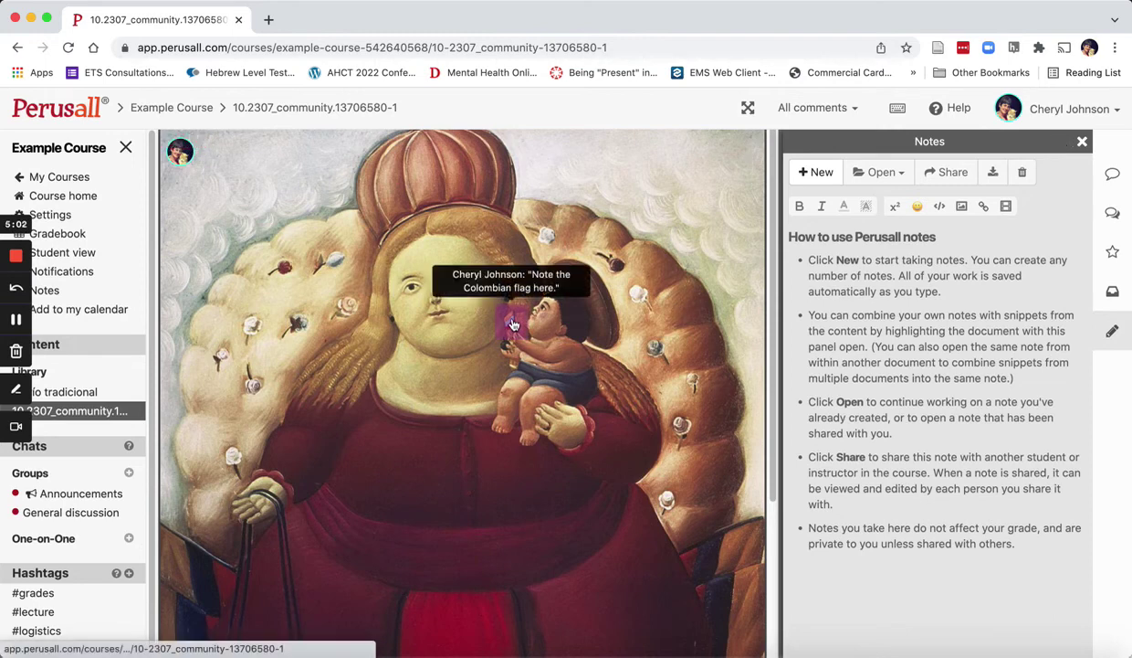
left_click(512, 324)
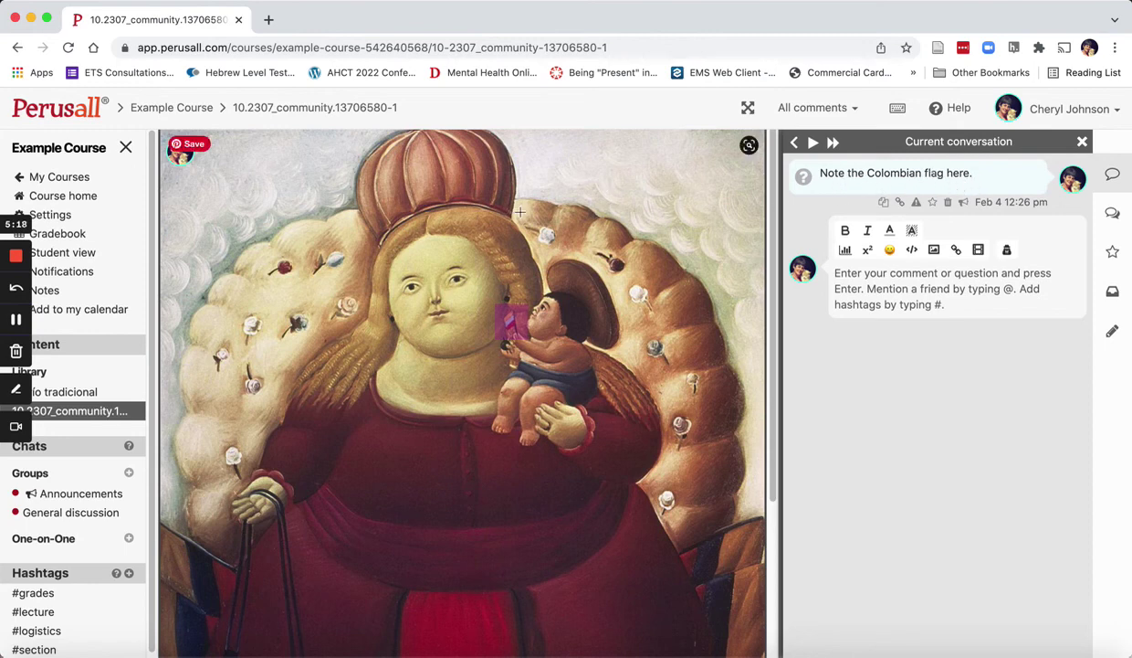
- Highlight the area around the white flower beside the woman's headpiece and start a comment on it
left_click_drag(517, 207, 582, 259)
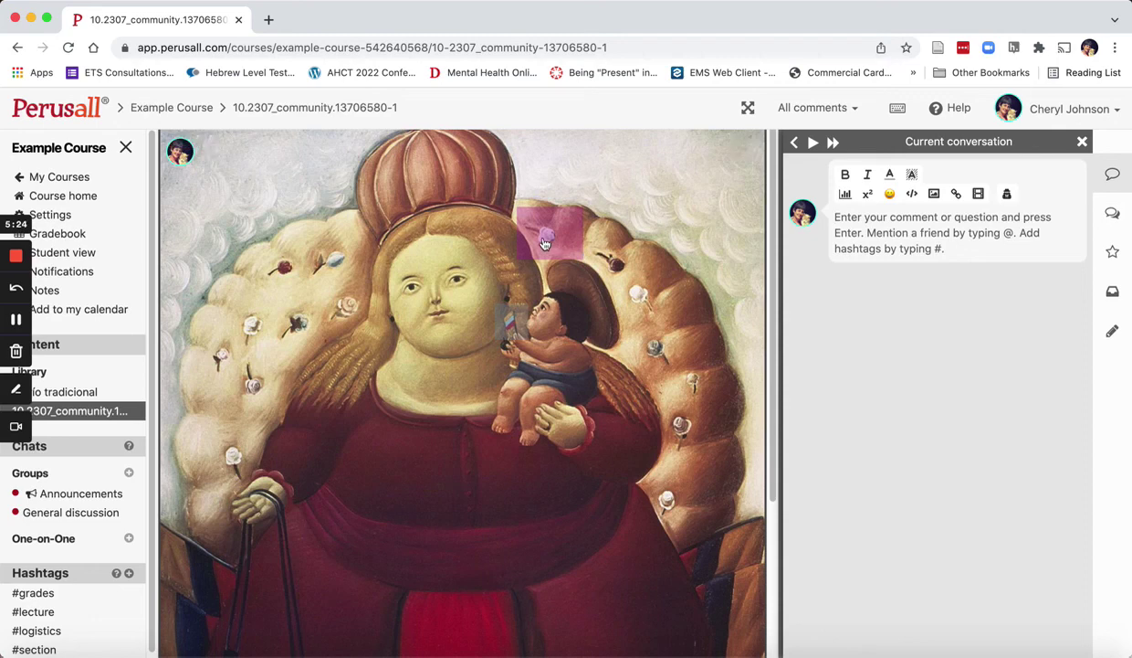
left_click(847, 217)
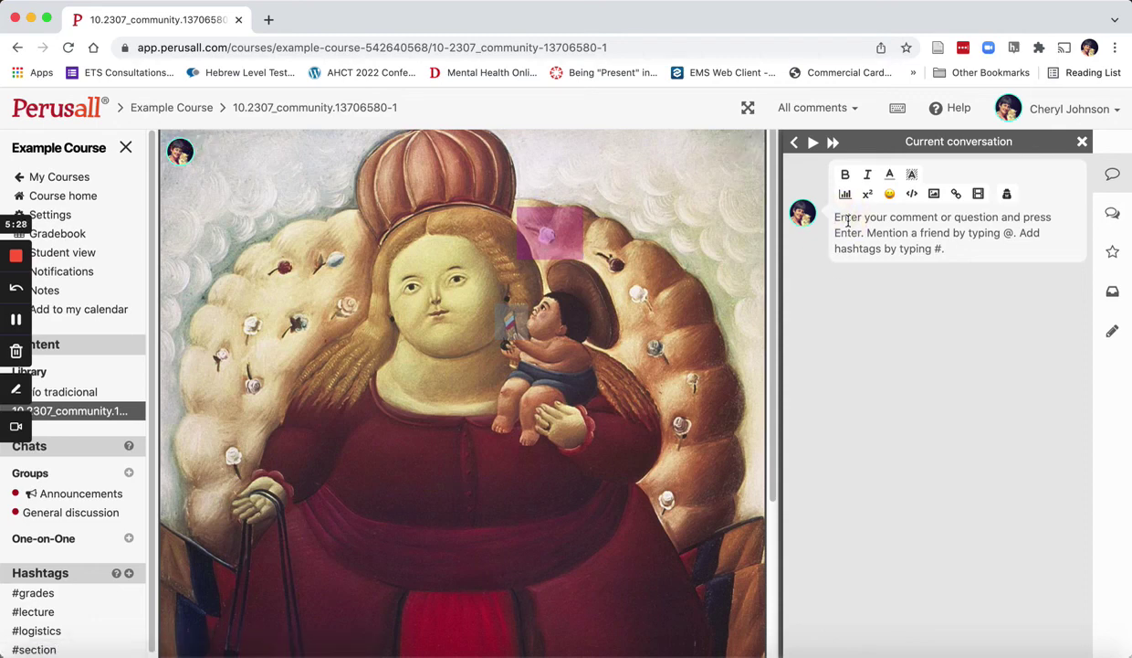